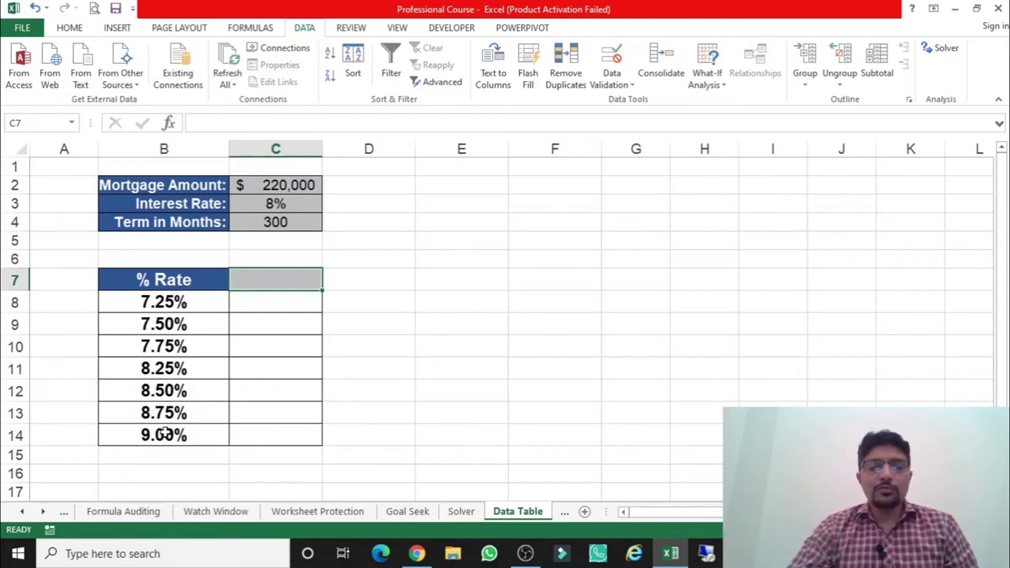
# Look over the interest rates in B8:B14, then select cell C7 for the payment formula
pyautogui.press('Down')
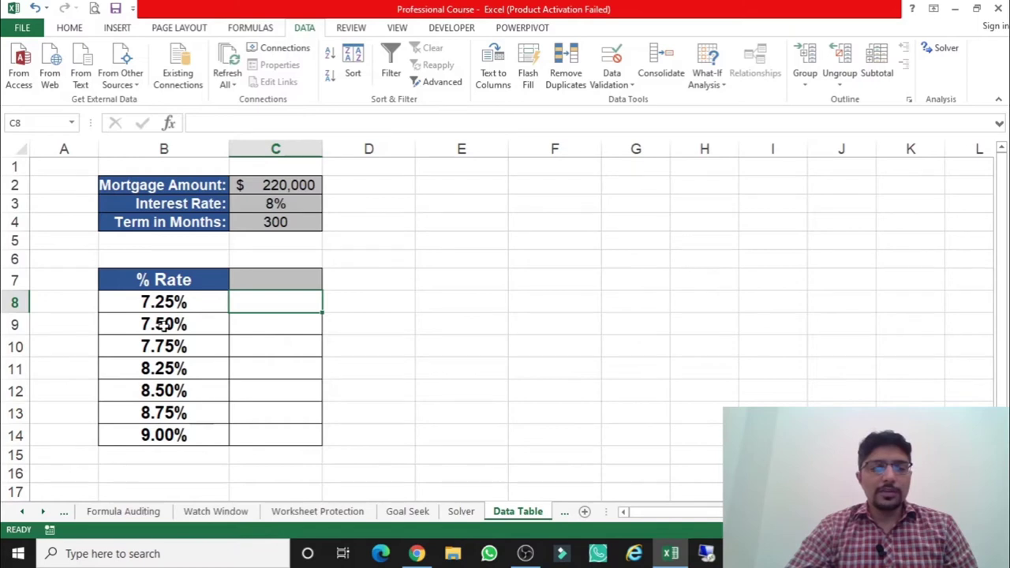
pyautogui.moveTo(164, 302); pyautogui.dragTo(175, 435)
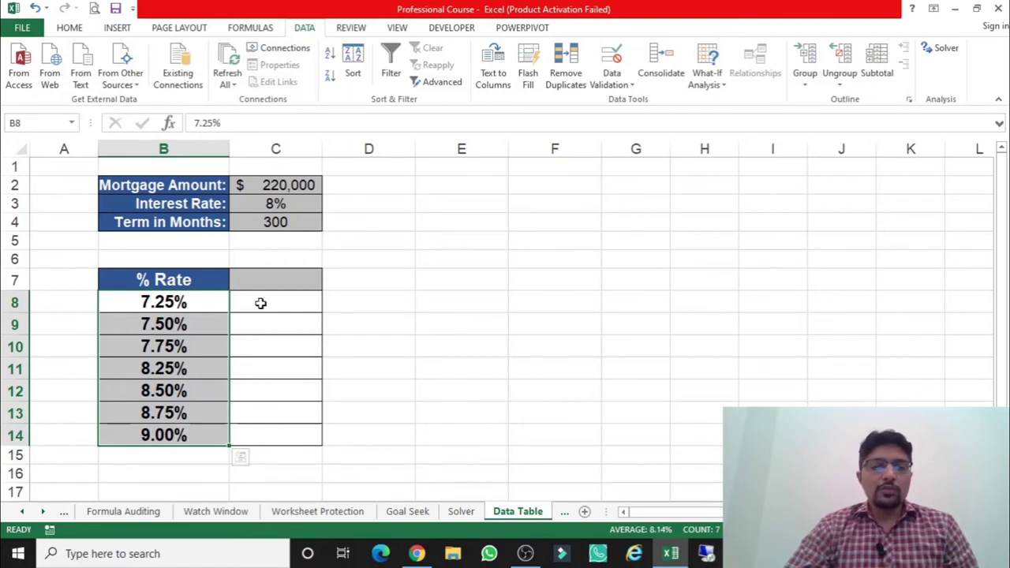
pyautogui.click(260, 303)
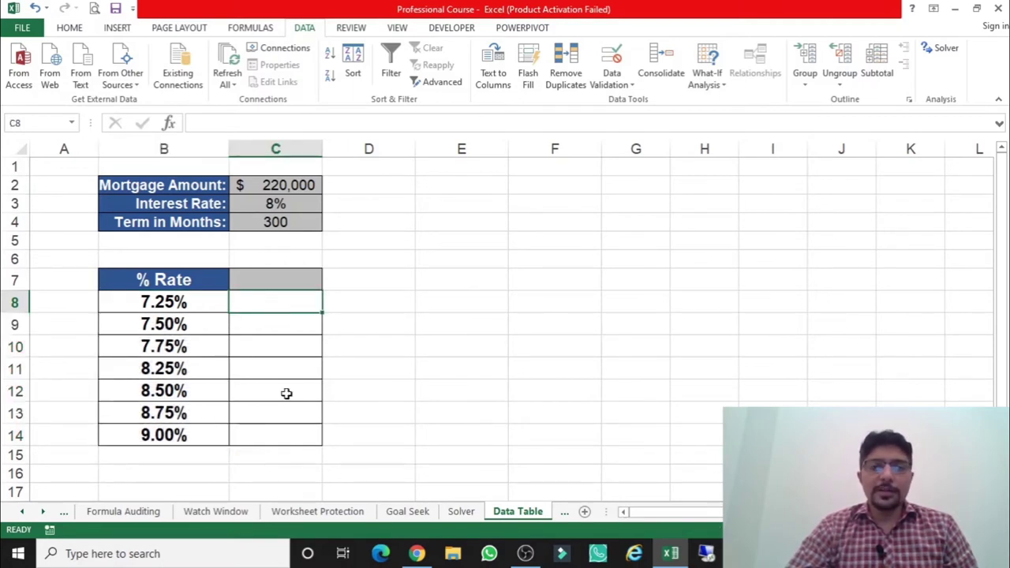
pyautogui.click(266, 278)
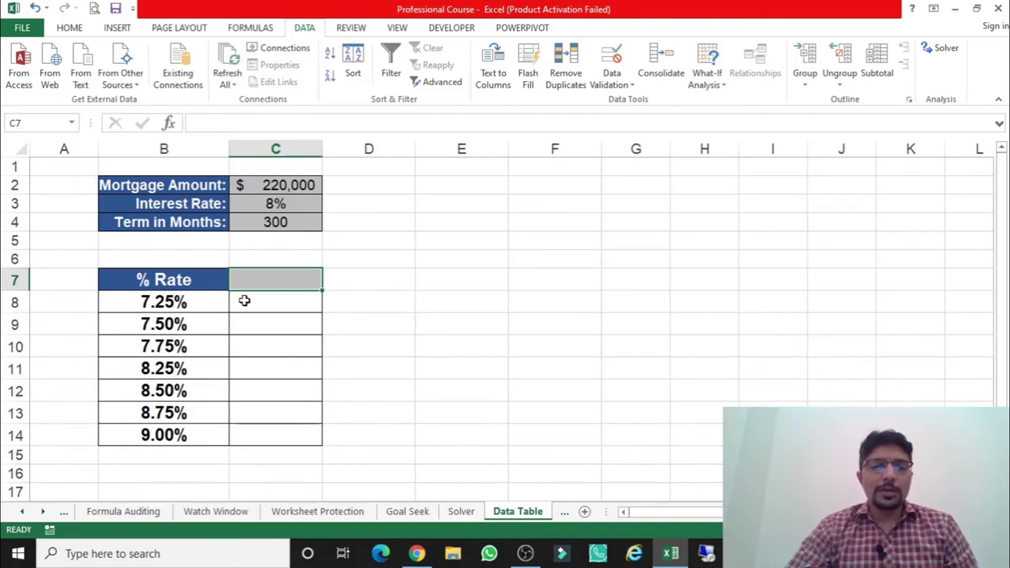
pyautogui.moveTo(261, 283); pyautogui.dragTo(259, 318)
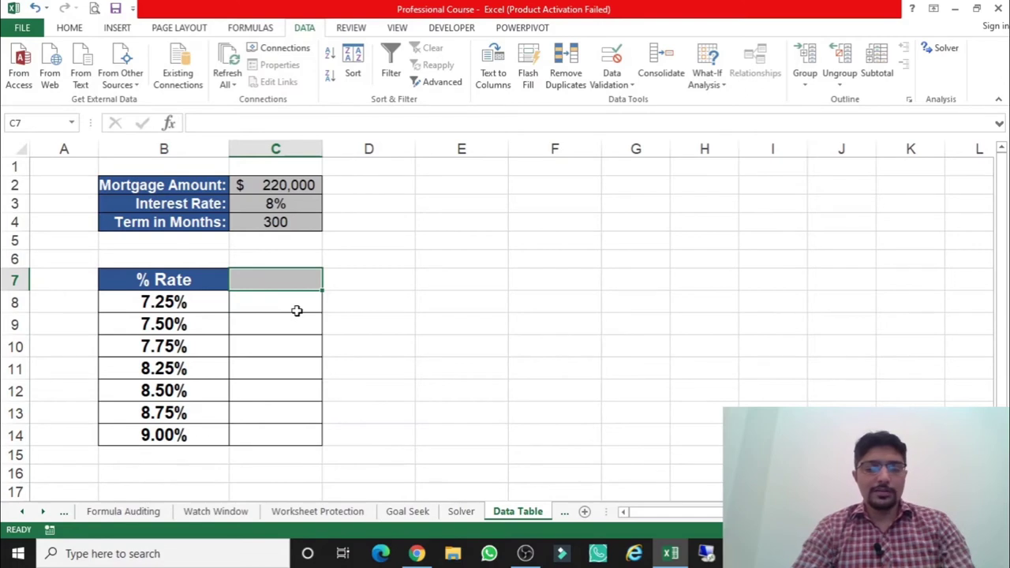
# Enter =-PMT(C3/12,C4,C2) in C7 to get the $1,698.00 monthly payment
pyautogui.write('=pm')
pyautogui.press('Tab')
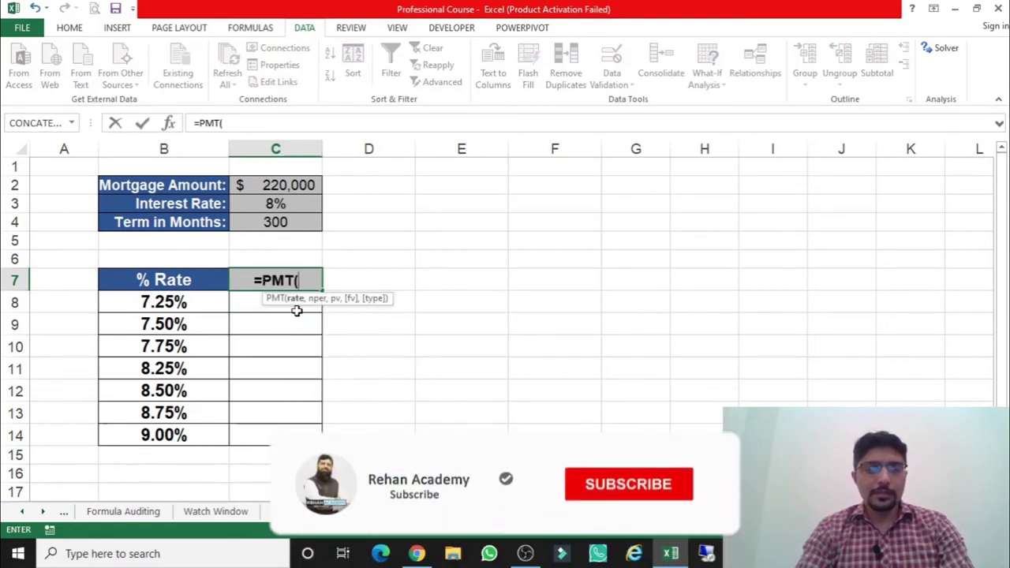
pyautogui.click(286, 205)
pyautogui.write('/12')
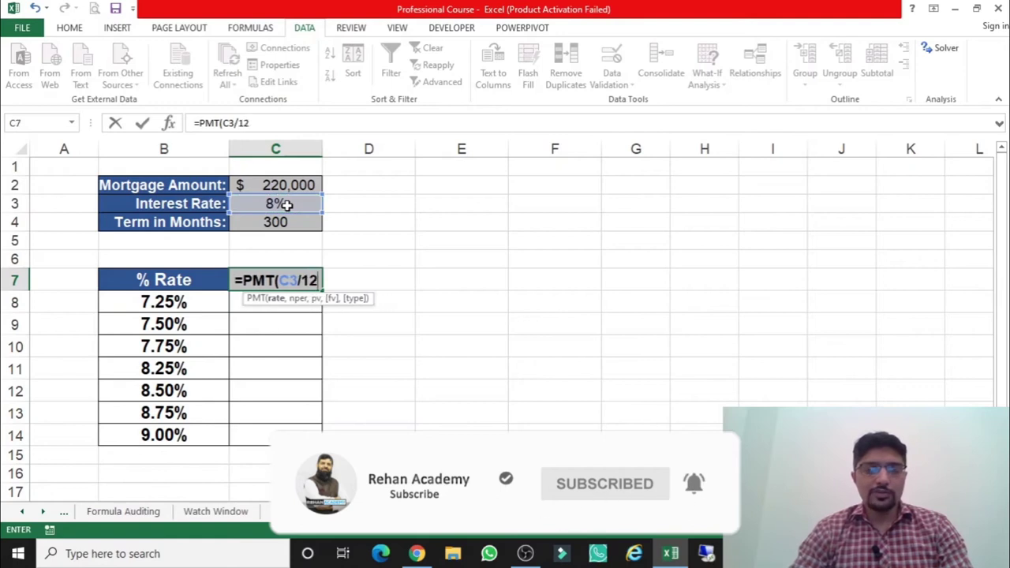
pyautogui.write(',')
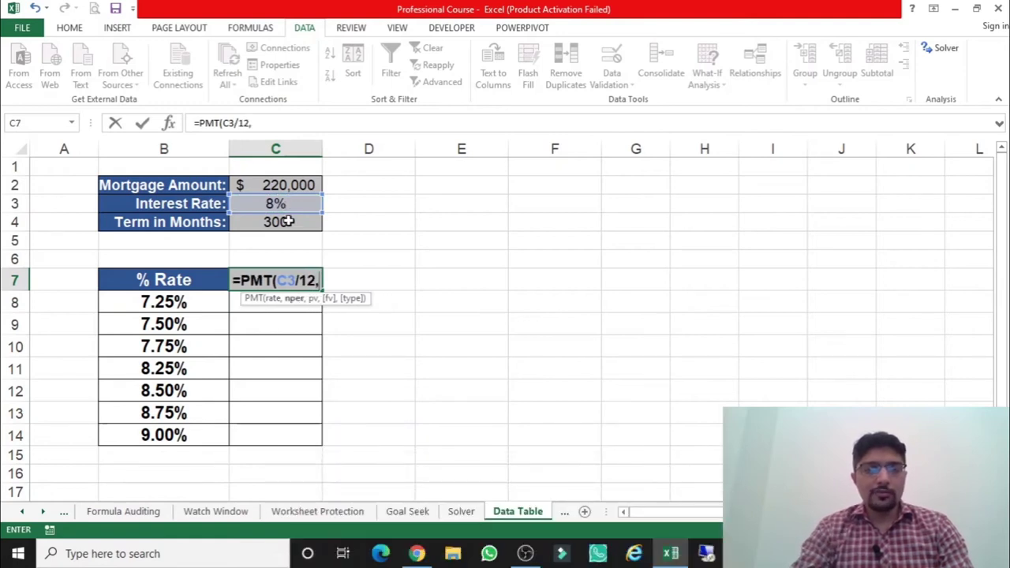
pyautogui.click(288, 223)
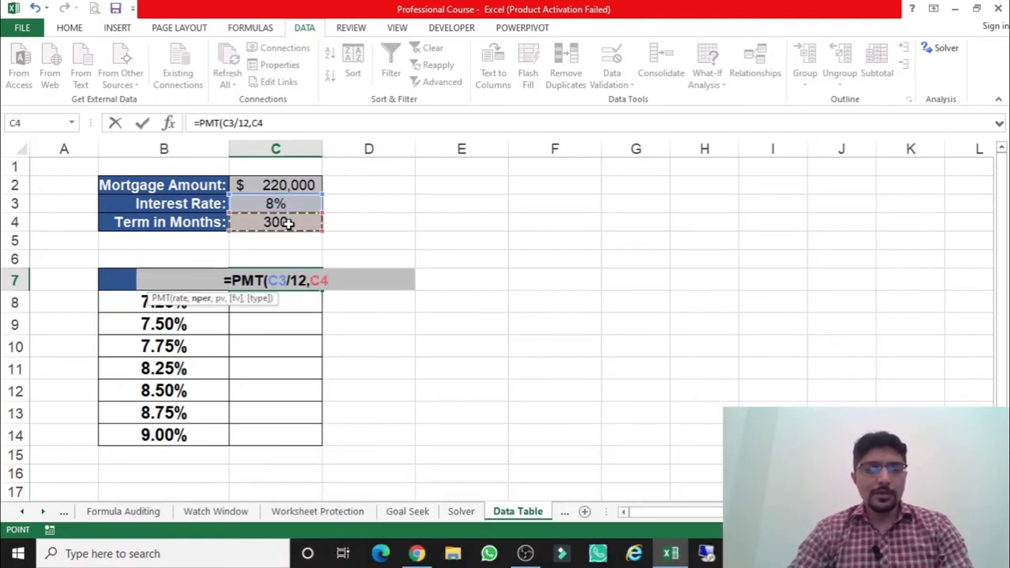
pyautogui.write(',')
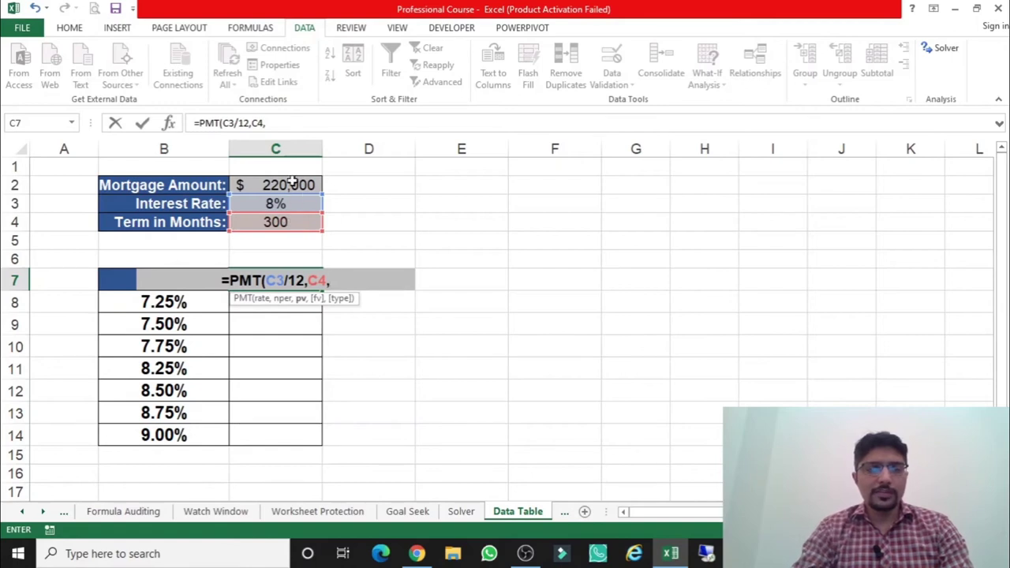
pyautogui.click(292, 182)
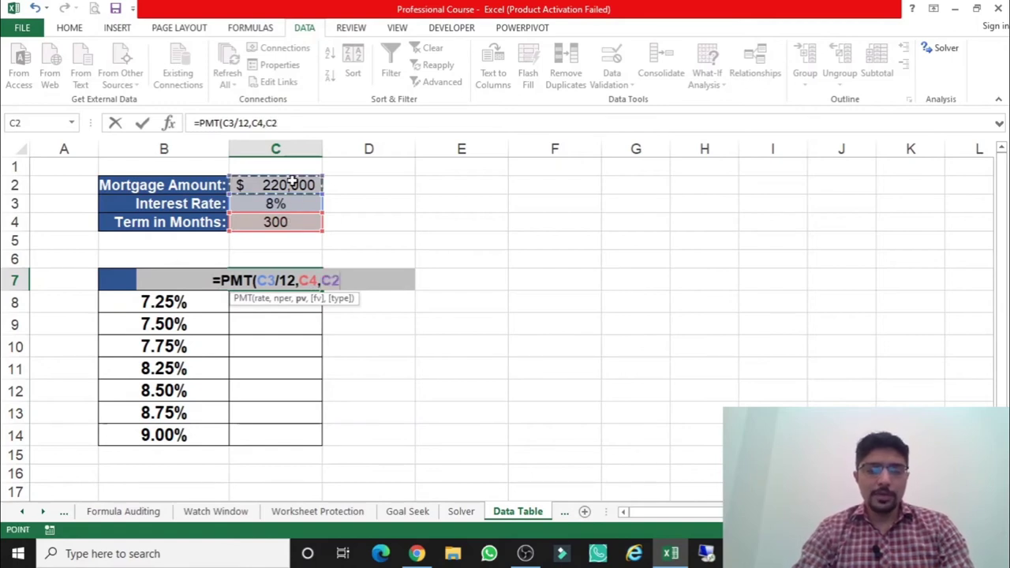
pyautogui.write(')')
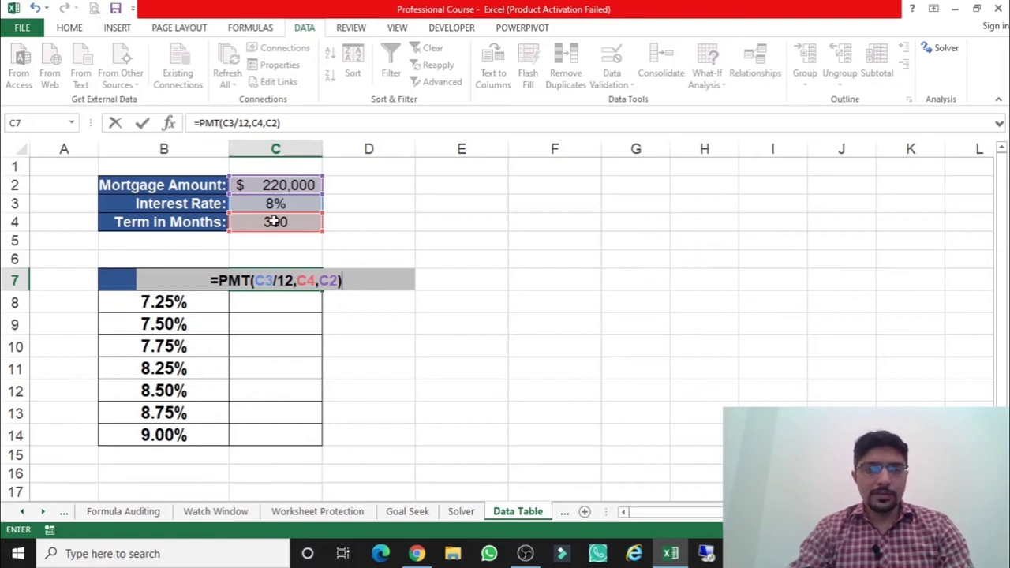
pyautogui.click(218, 278)
pyautogui.write('-')
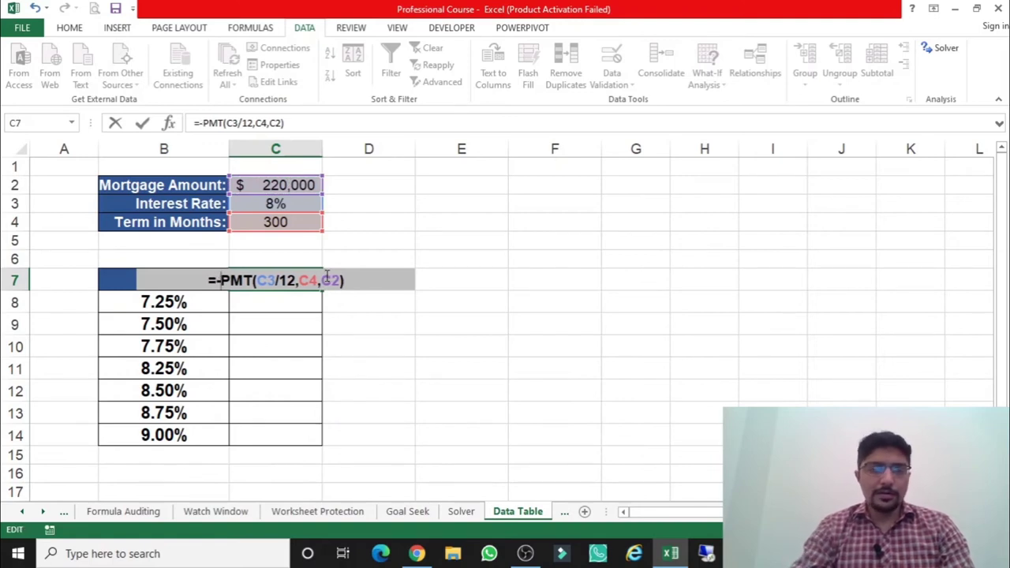
pyautogui.press('Return')
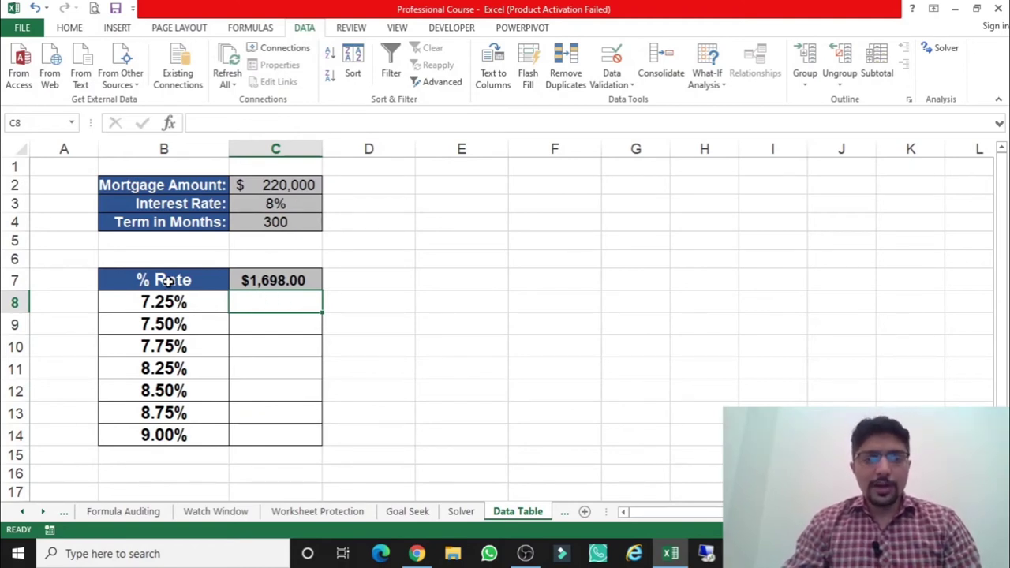
pyautogui.moveTo(167, 280)
pyautogui.mouseDown()
pyautogui.moveTo(260, 288)
pyautogui.moveTo(261, 374)
pyautogui.moveTo(291, 431)
pyautogui.mouseUp()
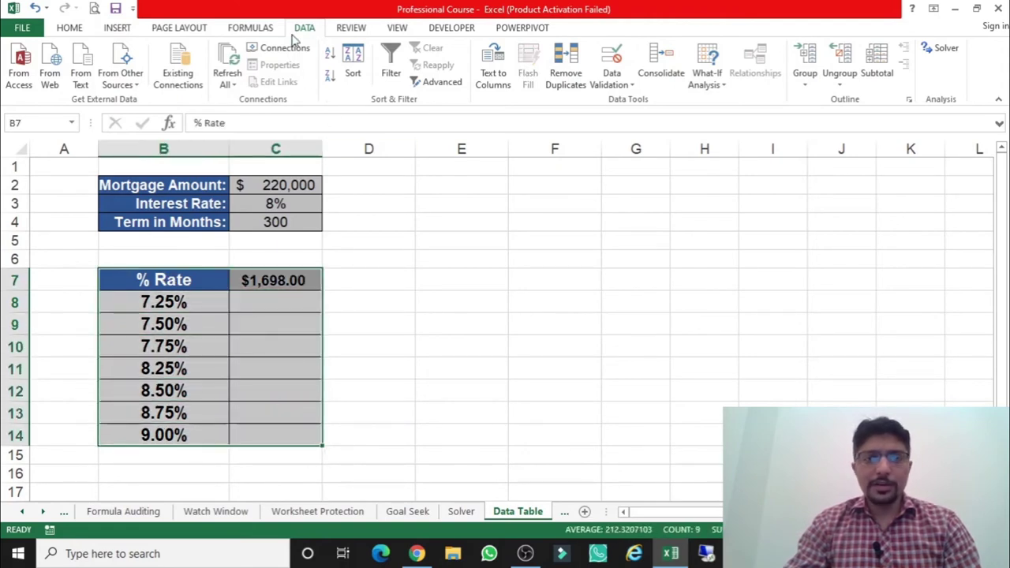
# Create a What-If Data Table on B7:C14 with $C$3 as the column input cell
pyautogui.click(717, 85)
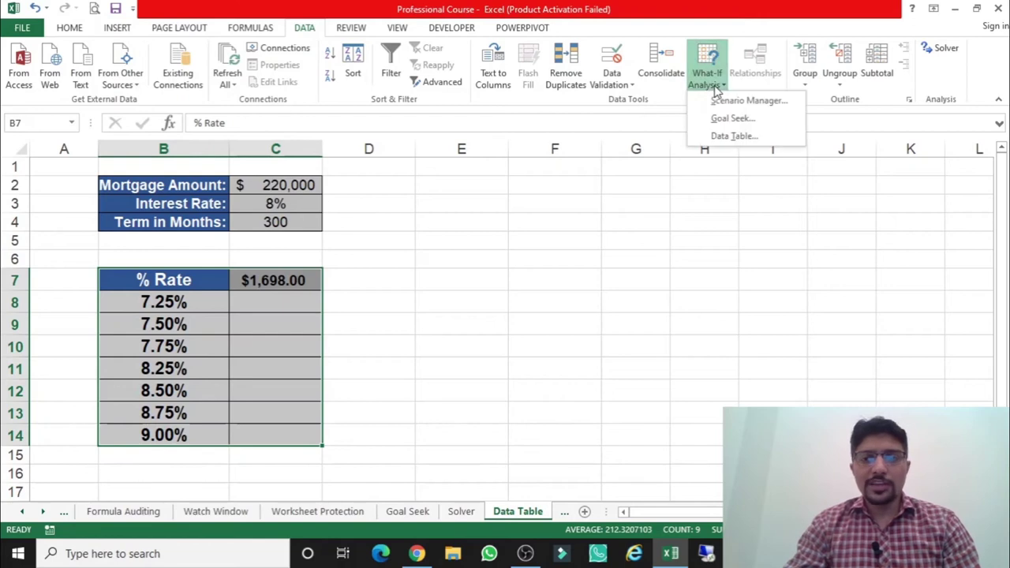
pyautogui.click(742, 140)
pyautogui.moveTo(263, 199); pyautogui.dragTo(432, 177)
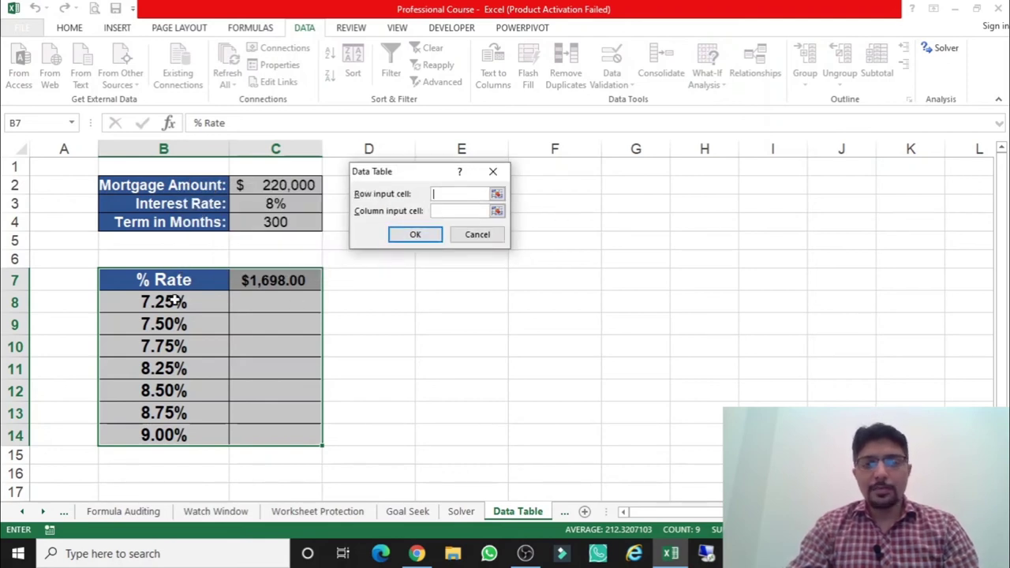
pyautogui.click(442, 215)
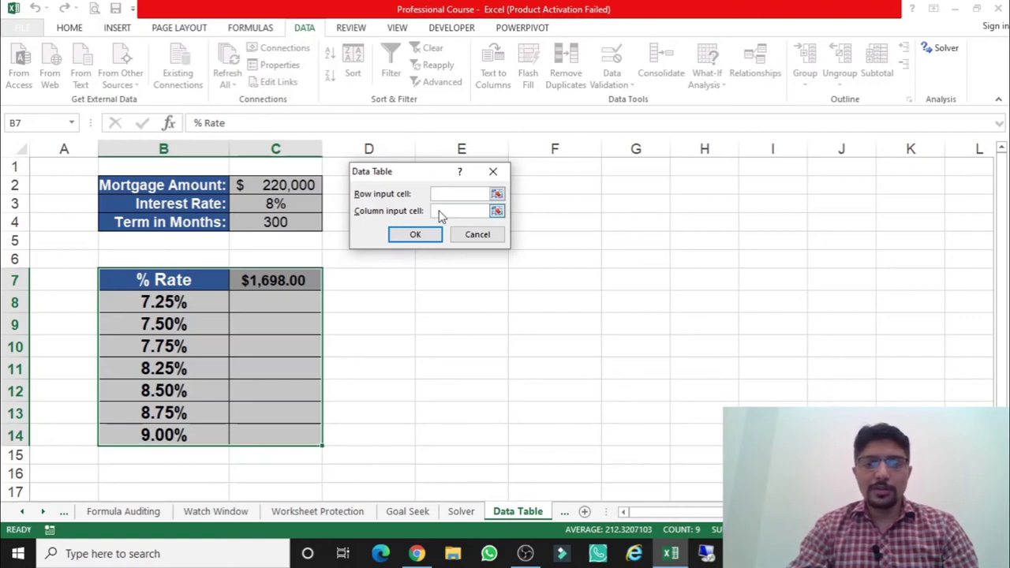
pyautogui.click(442, 214)
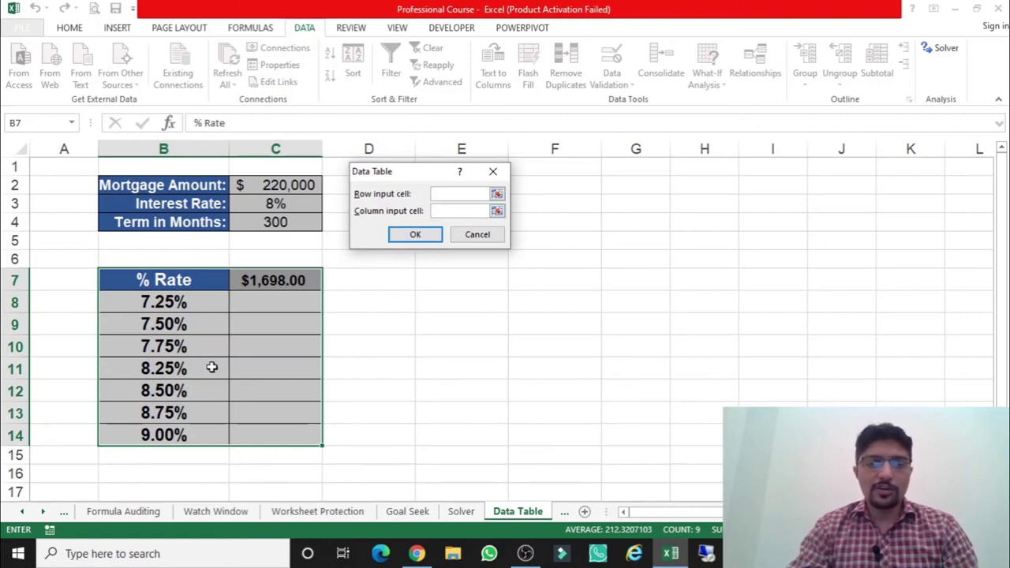
pyautogui.click(412, 233)
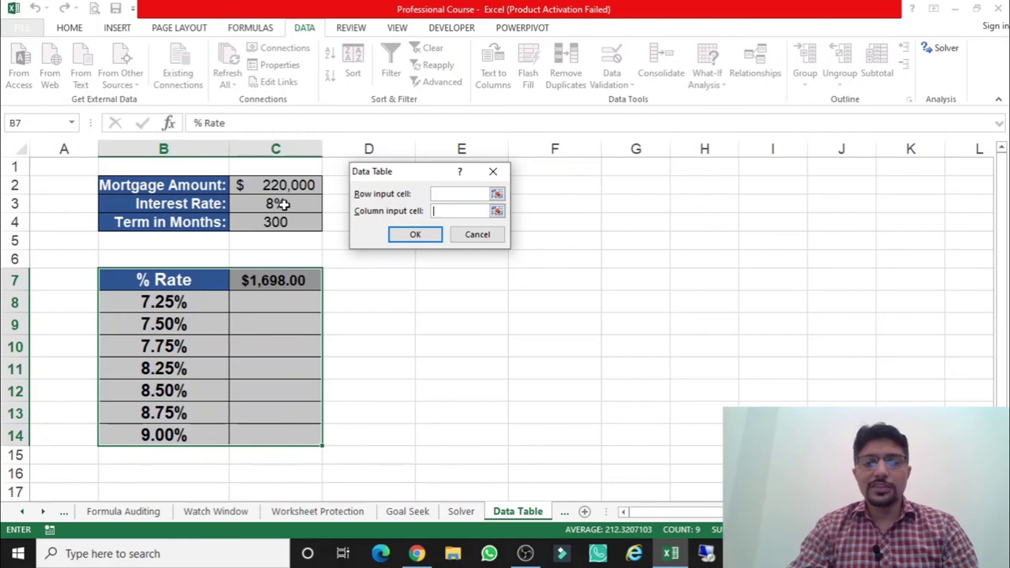
pyautogui.click(282, 204)
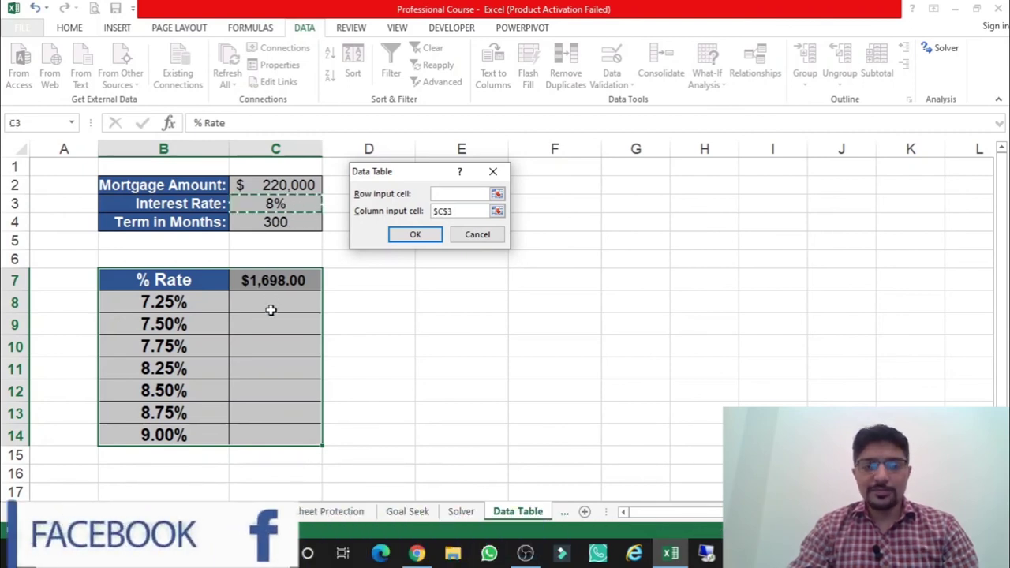
pyautogui.click(427, 235)
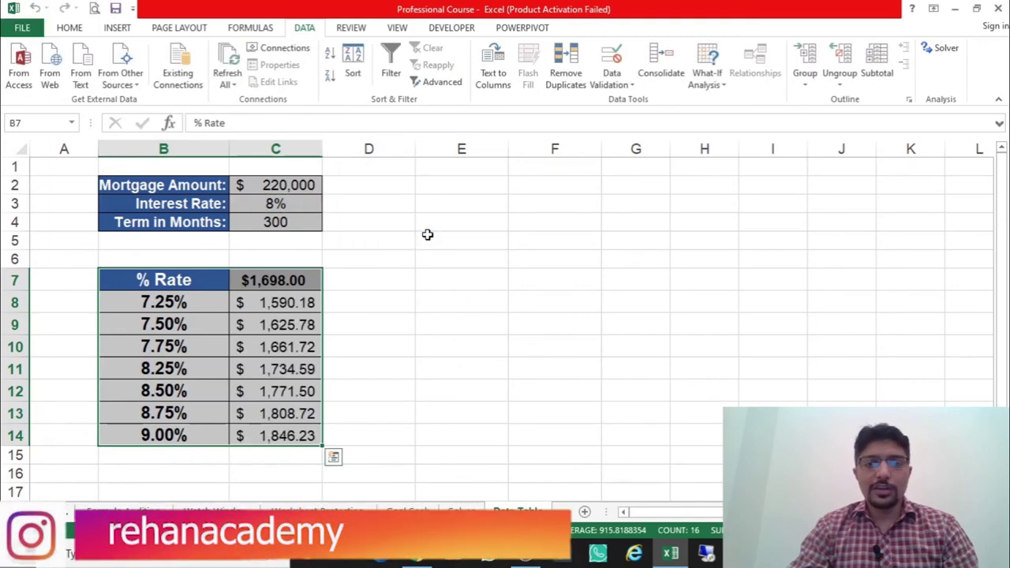
# Check the results: C8 holds {=TABLE(,C3)}, and payments run from $1,590.18 to $1,846.23
pyautogui.click(389, 345)
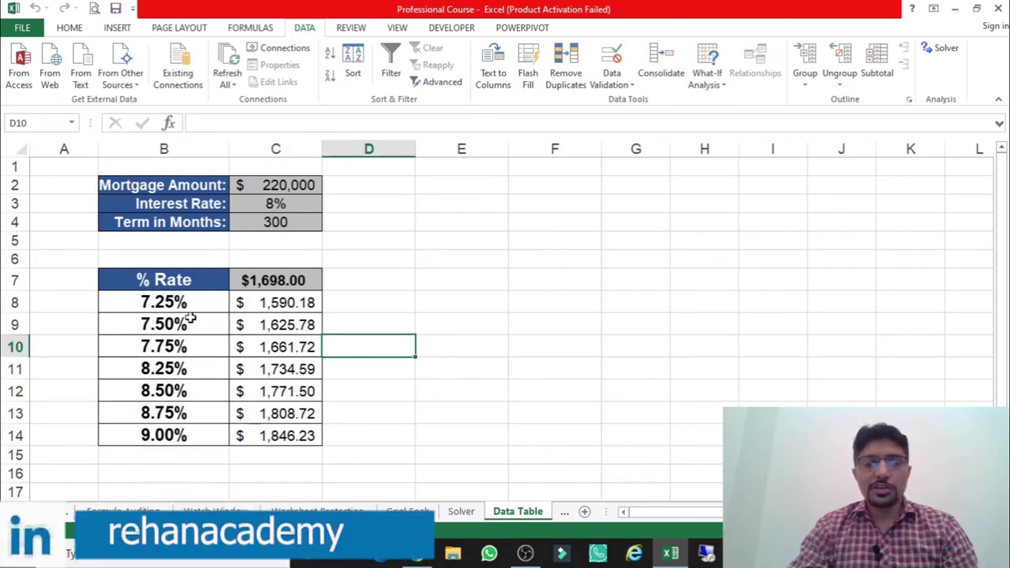
pyautogui.click(170, 307)
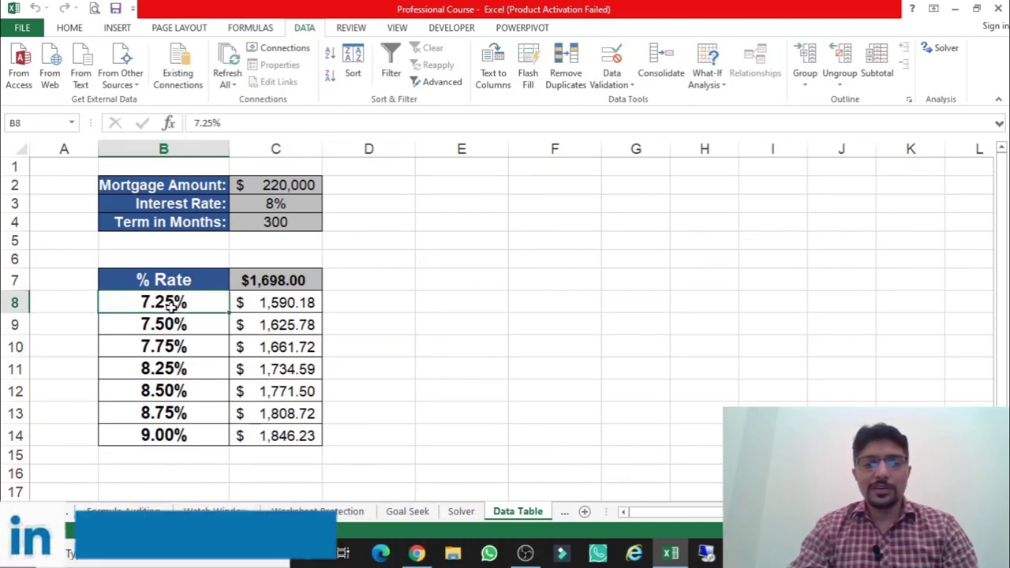
pyautogui.click(288, 305)
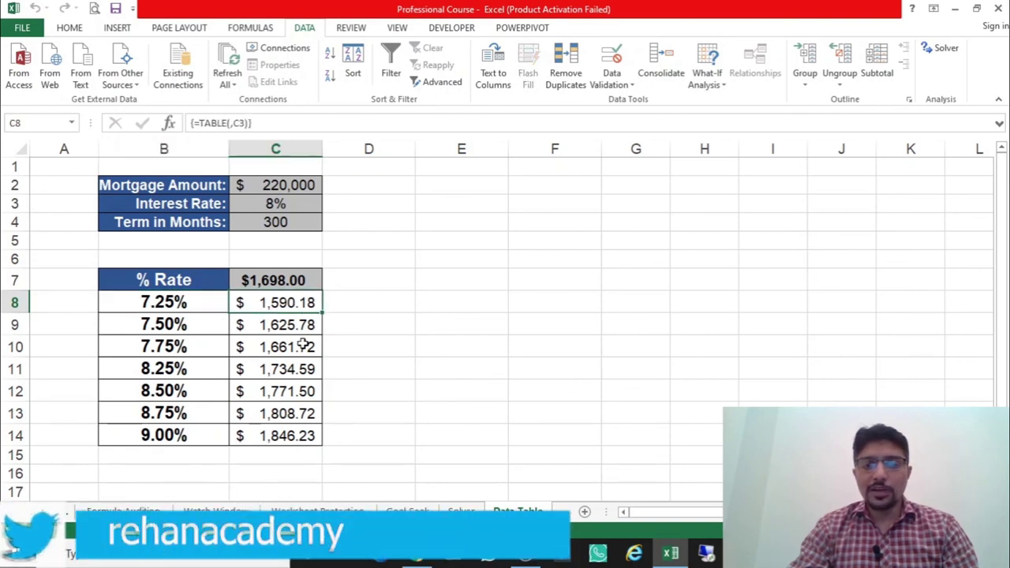
pyautogui.click(280, 330)
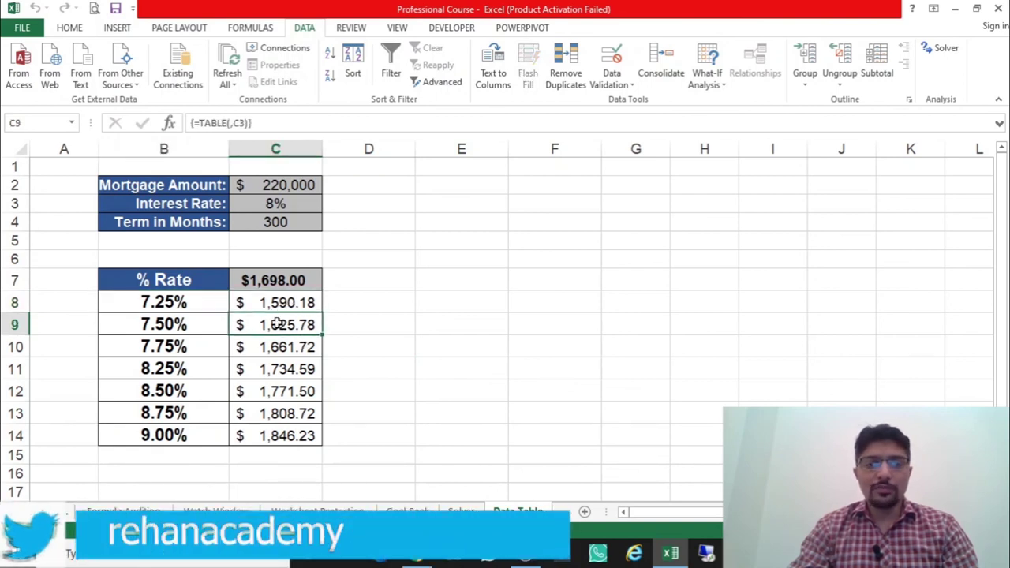
pyautogui.click(286, 436)
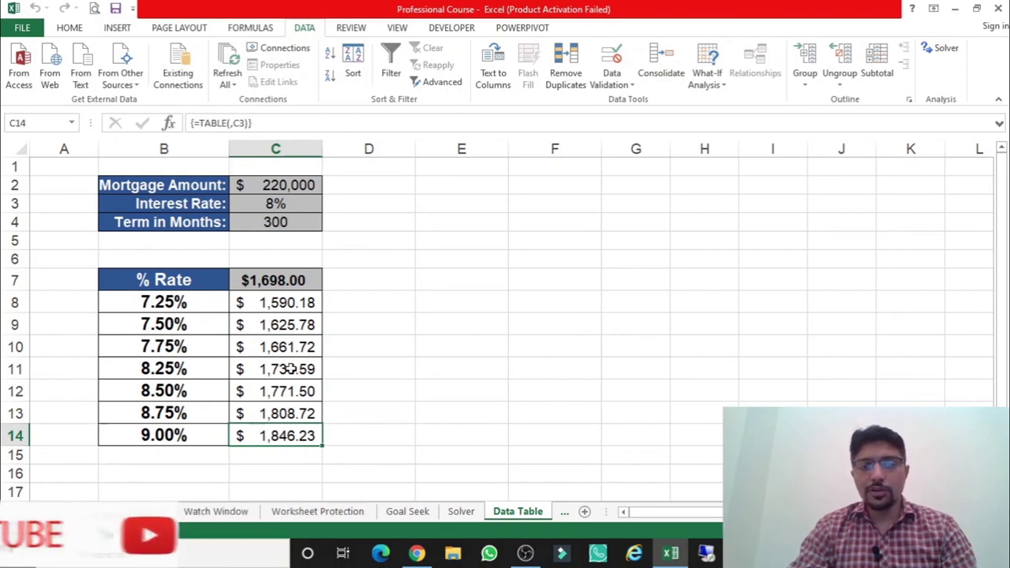
pyautogui.click(428, 309)
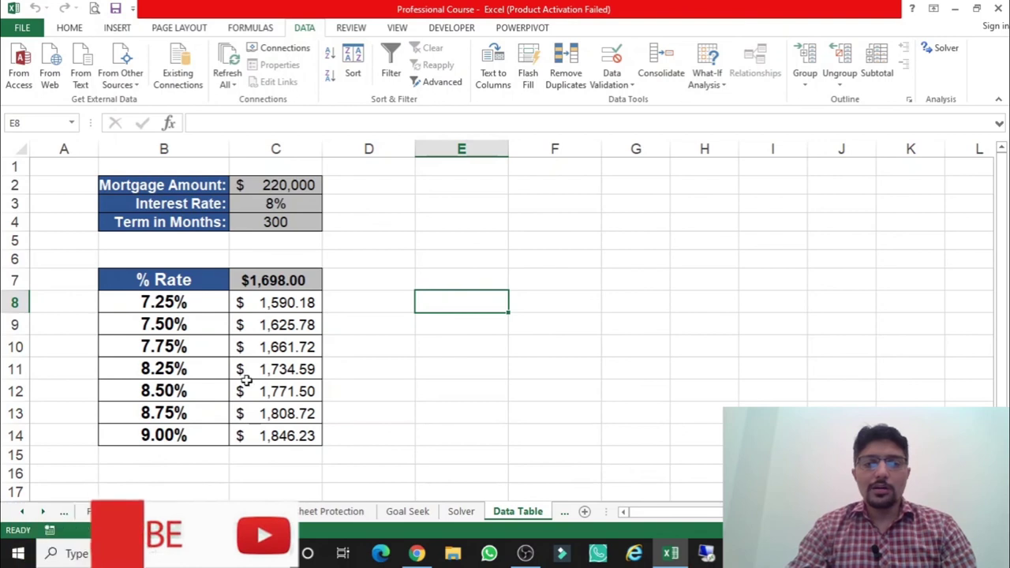